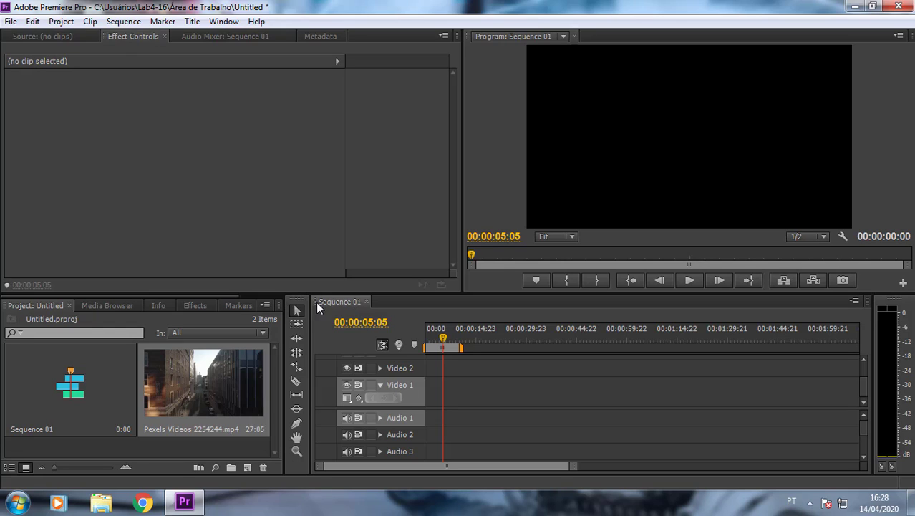
Step: Drop Pexels Videos 2254244.mp4 onto Video 1 and change the sequence settings to match it
left_click(186, 367)
left_click_drag(252, 384, 507, 396)
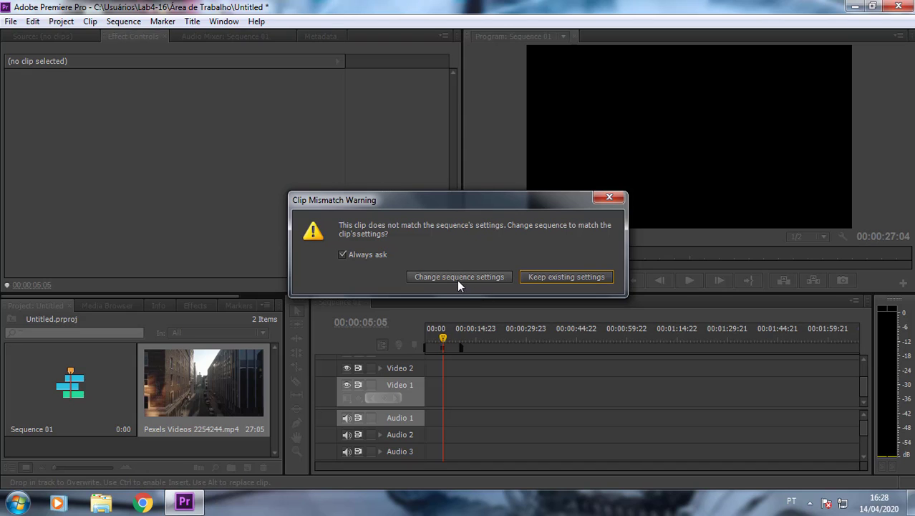
left_click(456, 278)
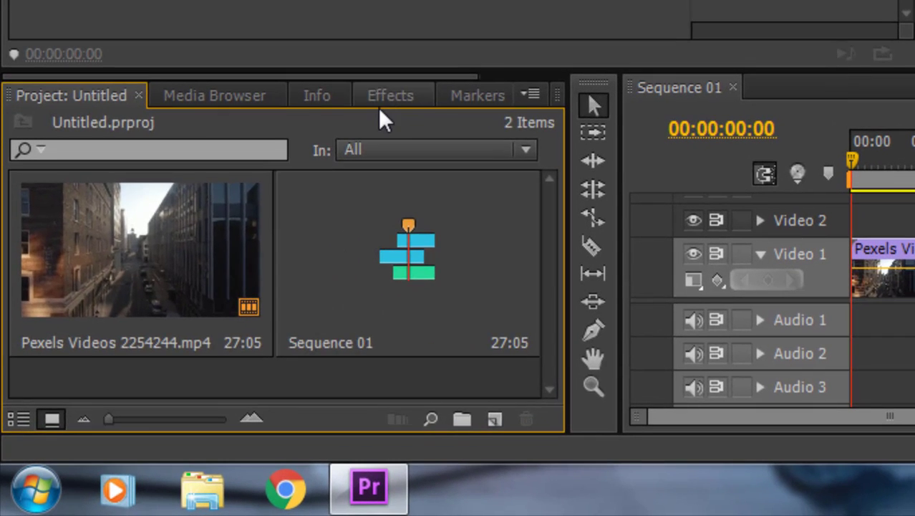
Step: Drag the Circle effect from Video Effects > Generate onto the city clip on Video 1
left_click(378, 103)
left_click(22, 242)
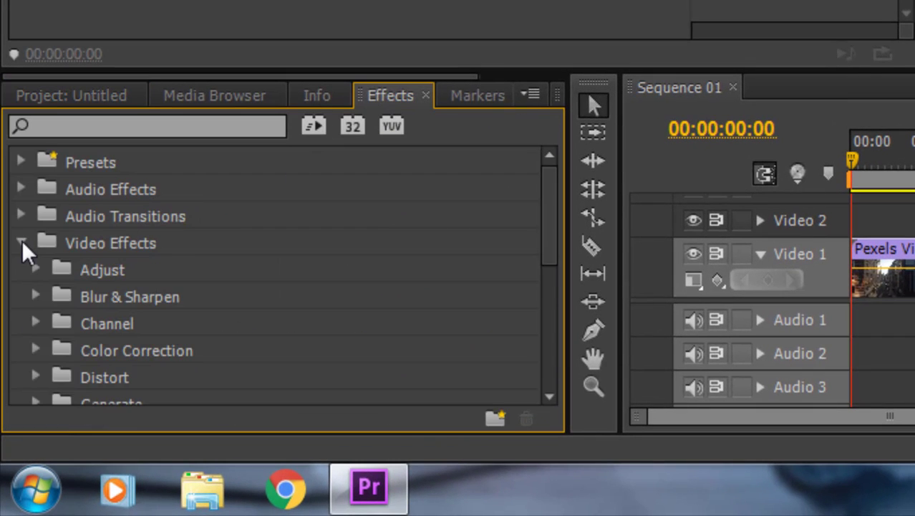
scroll(118, 262, "down", 1)
scroll(58, 336, "down", 2)
left_click(28, 326)
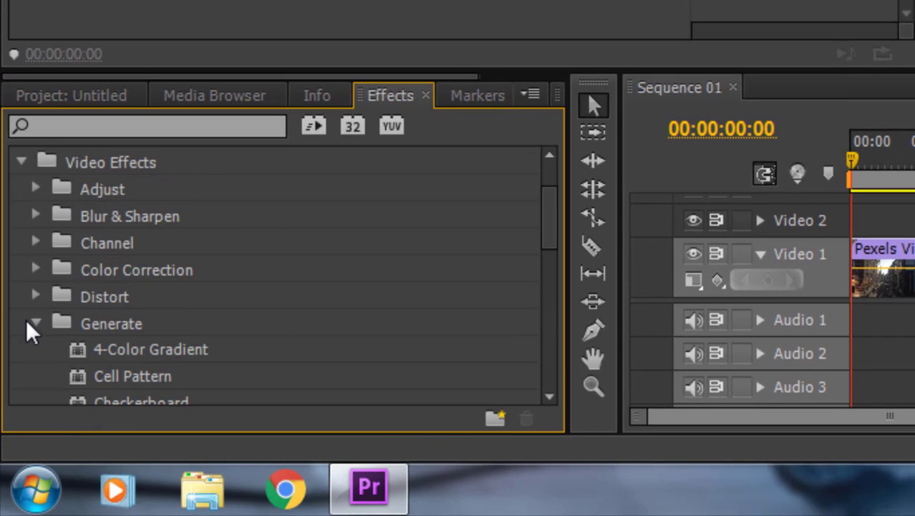
scroll(145, 321, "down", 1)
scroll(158, 317, "down", 2)
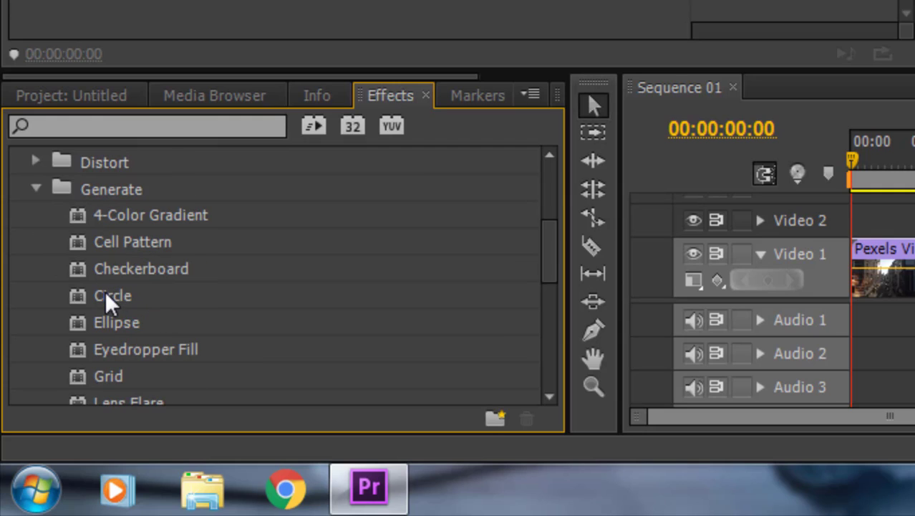
left_click_drag(105, 292, 906, 275)
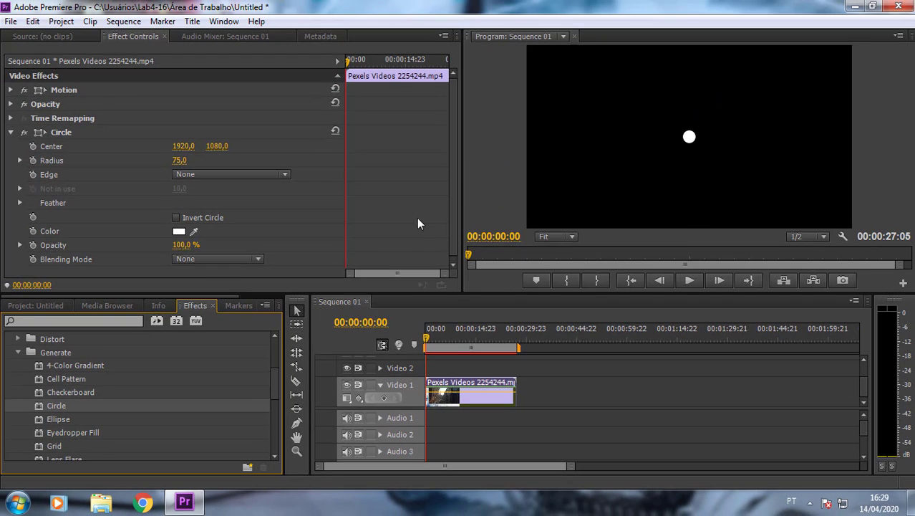
Step: Invert the Circle, set its colour to black and its Blending Mode to Normal
left_click(176, 217)
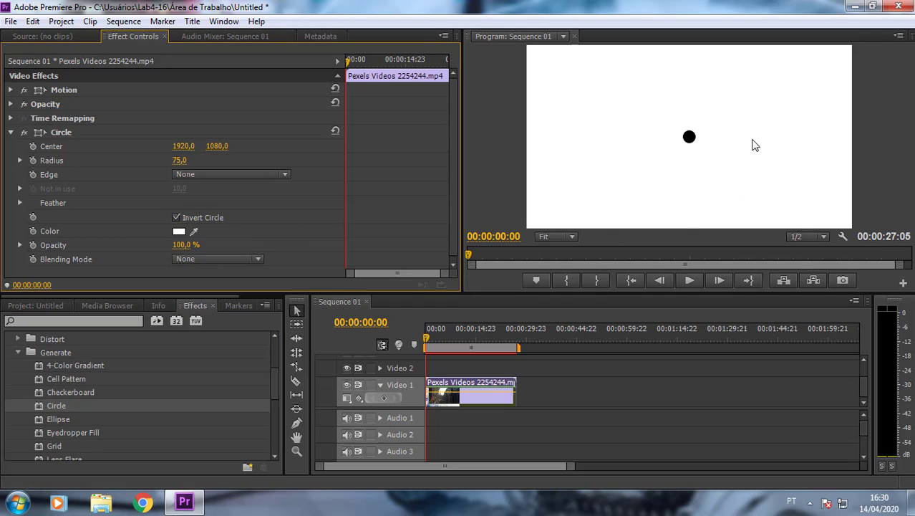
left_click(180, 233)
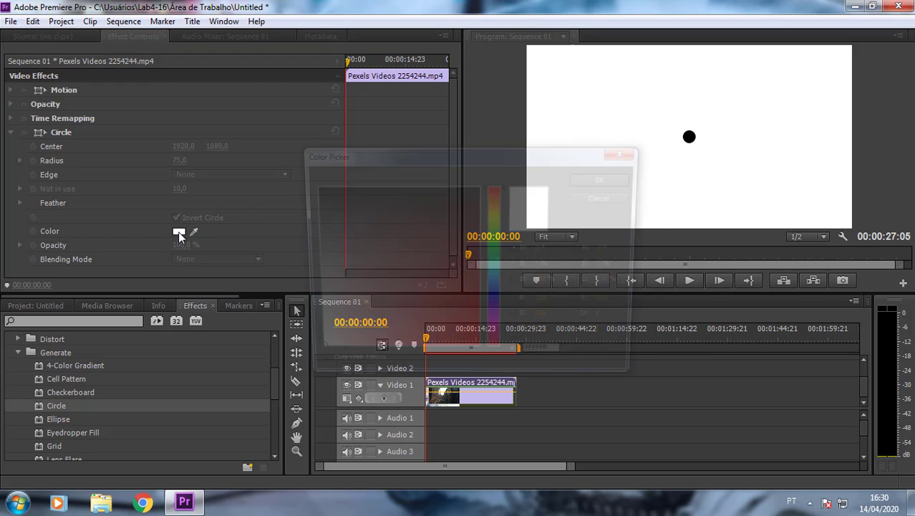
left_click_drag(309, 224, 301, 180)
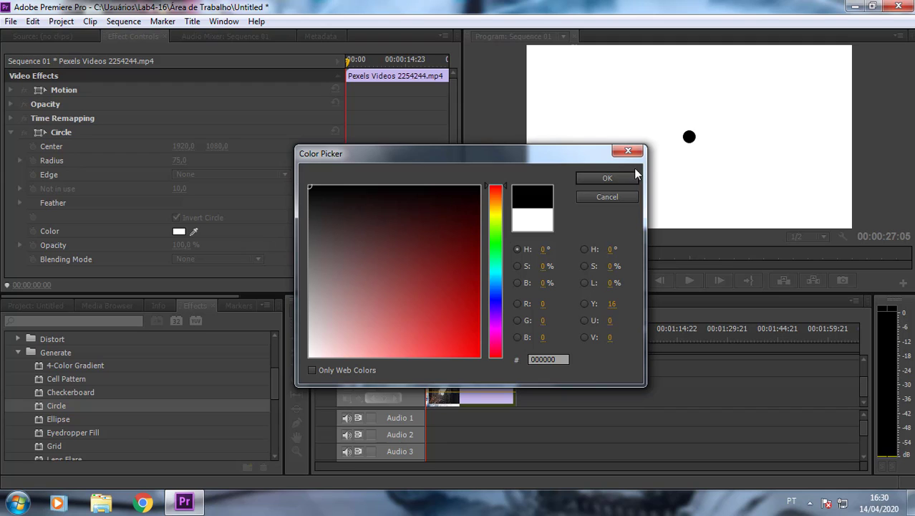
left_click(607, 178)
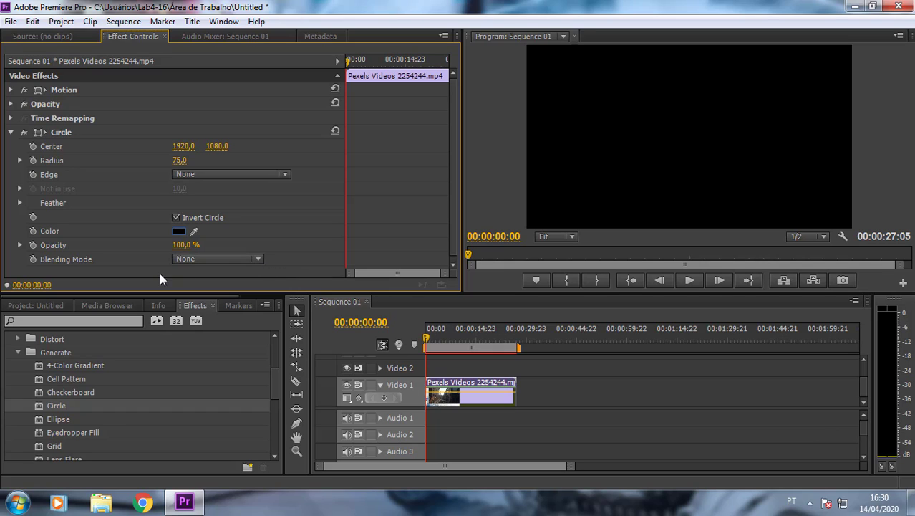
left_click(260, 260)
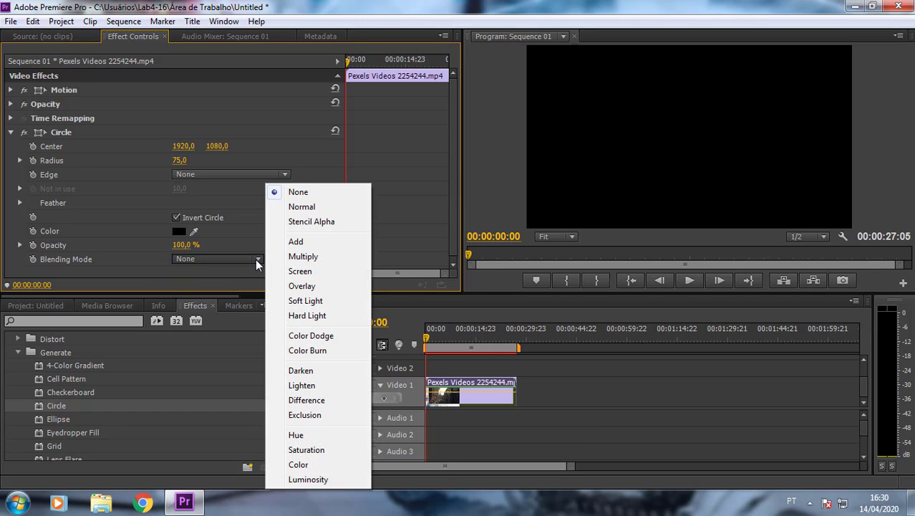
left_click(315, 206)
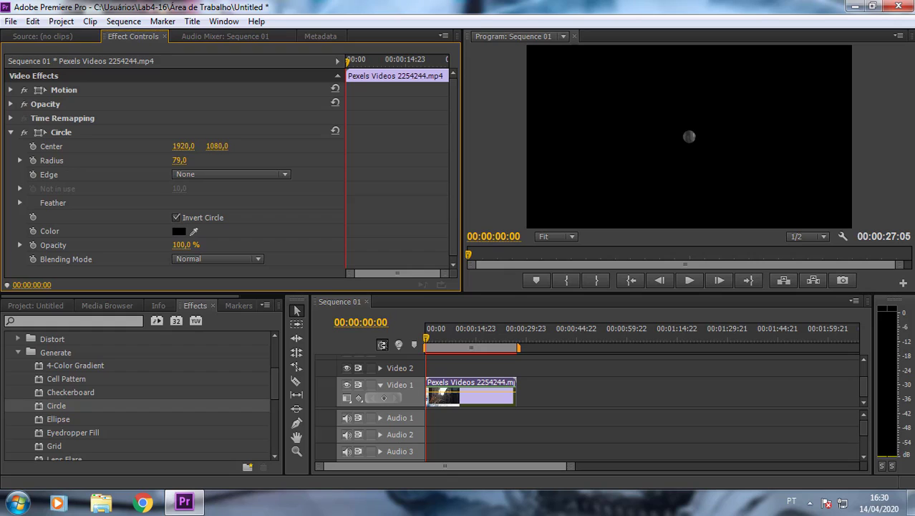
Step: Scrub the Circle radius up from 75 to 986
left_click_drag(179, 159, 236, 160)
left_click_drag(179, 160, 265, 160)
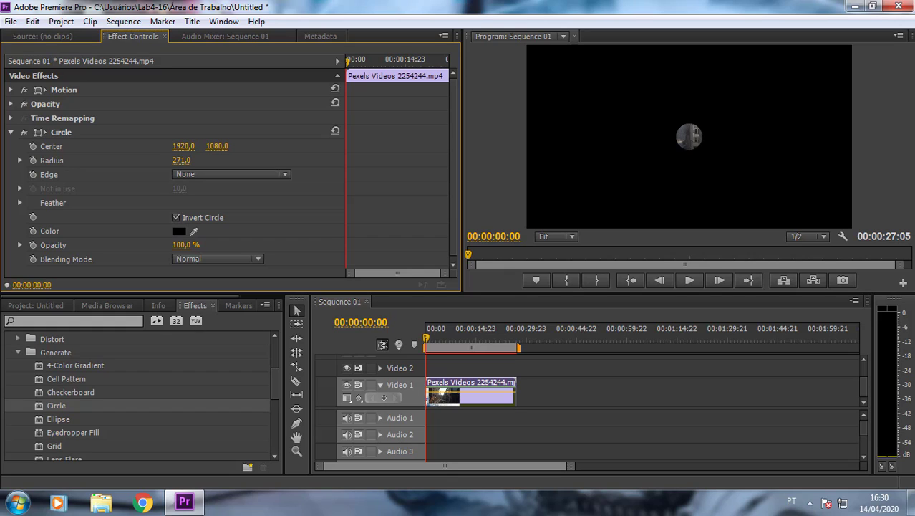
left_click_drag(179, 160, 279, 160)
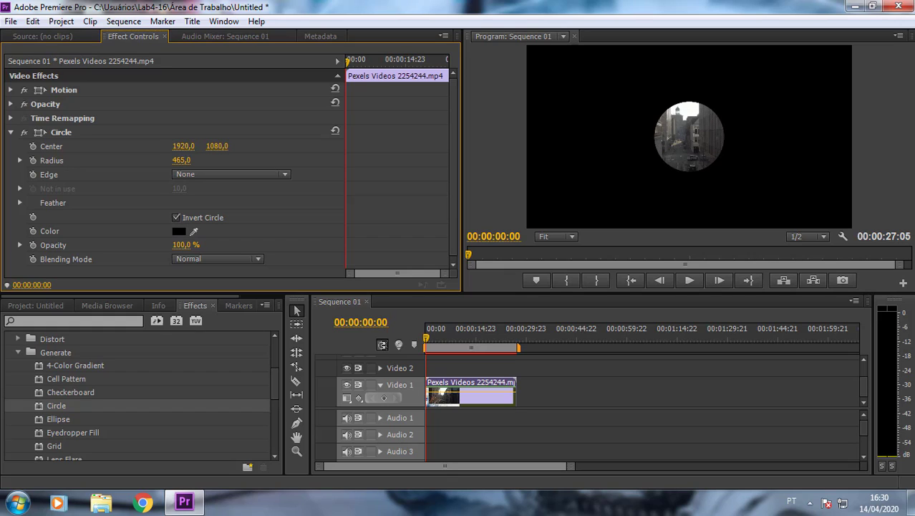
left_click_drag(179, 160, 301, 160)
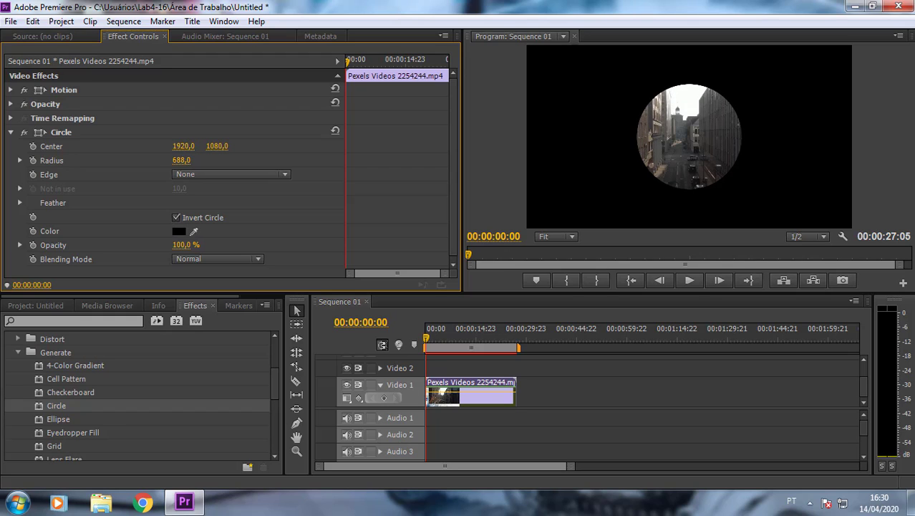
left_click_drag(179, 159, 236, 160)
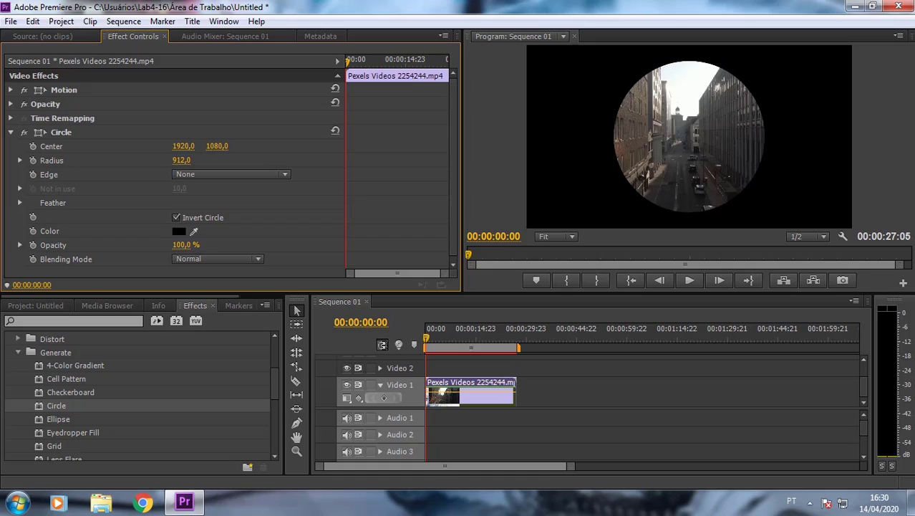
left_click_drag(179, 160, 484, 161)
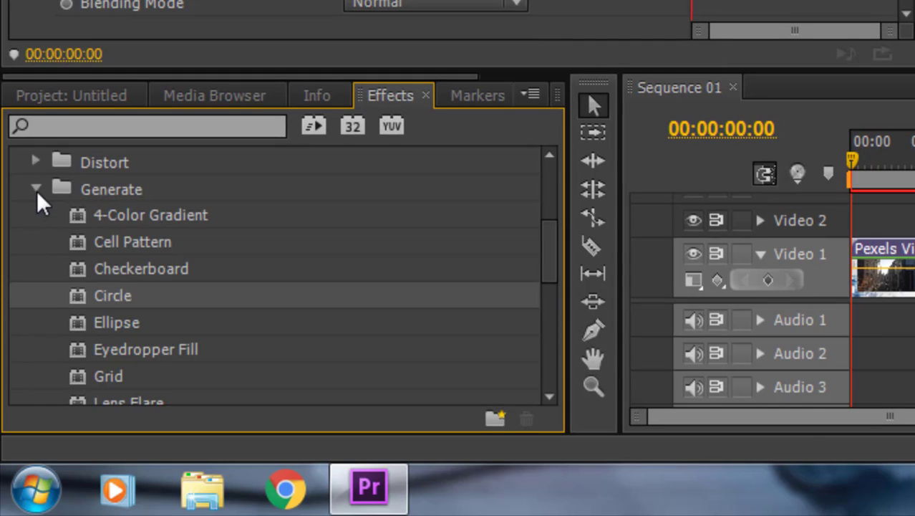
Step: Drag Spherize from Video Effects > Distort onto the city clip on Video 1
left_click(35, 189)
scroll(35, 188, "up", 2)
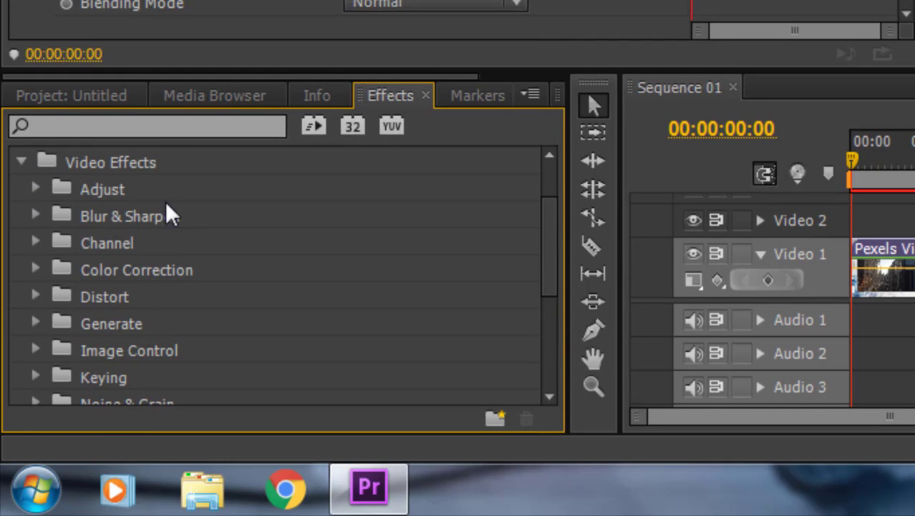
left_click(33, 295)
scroll(116, 274, "down", 1)
scroll(209, 285, "down", 2)
scroll(204, 297, "down", 1)
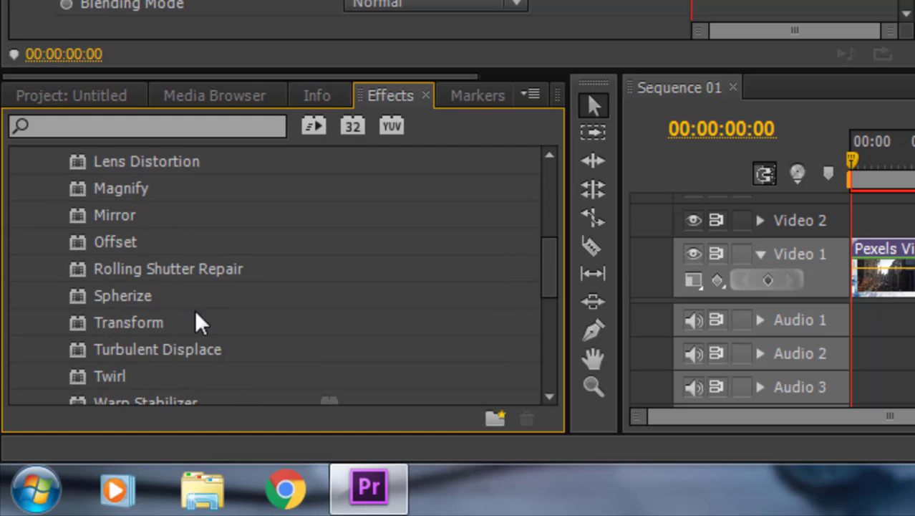
left_click_drag(124, 298, 820, 282)
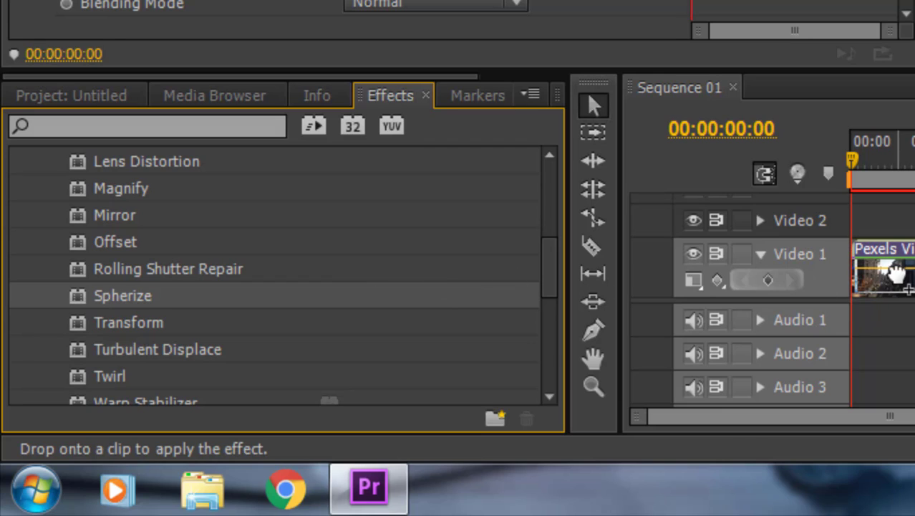
left_click_drag(821, 282, 901, 285)
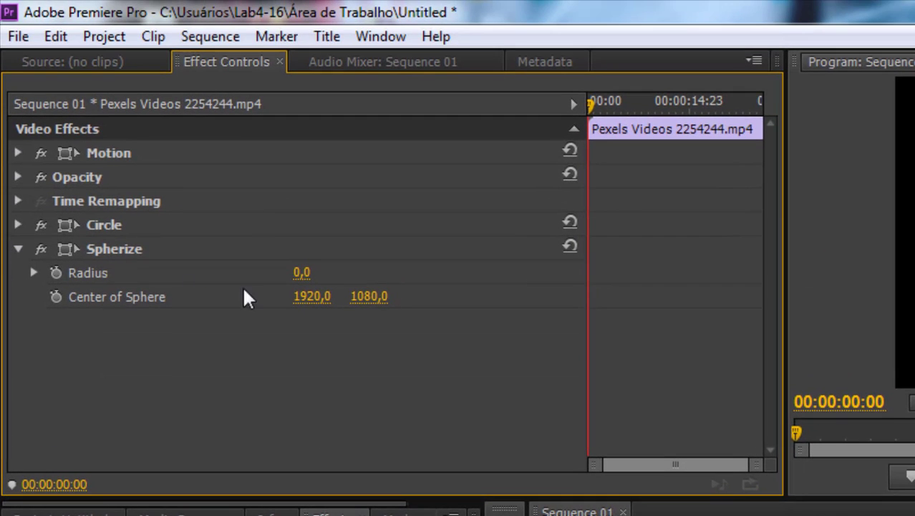
Step: Set the Spherize radius to 1080 and play back the fisheye result in the Program monitor
left_click(301, 273)
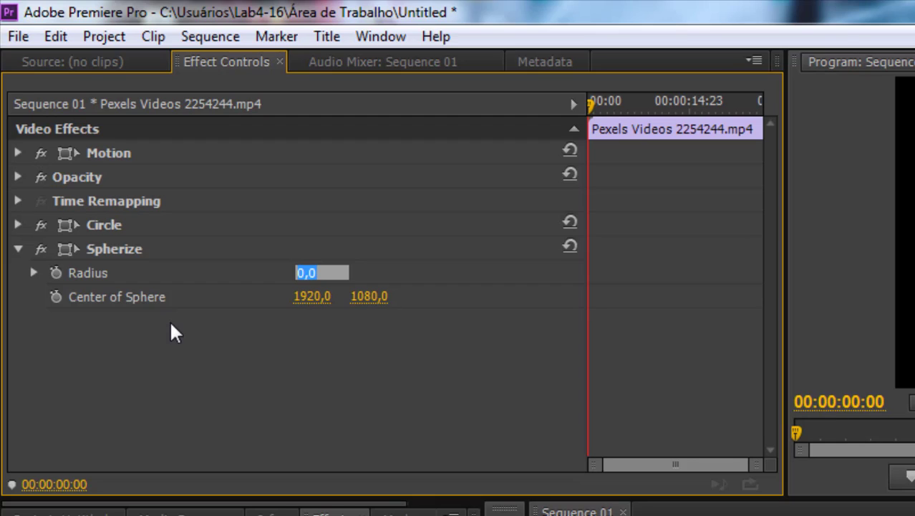
key("Return")
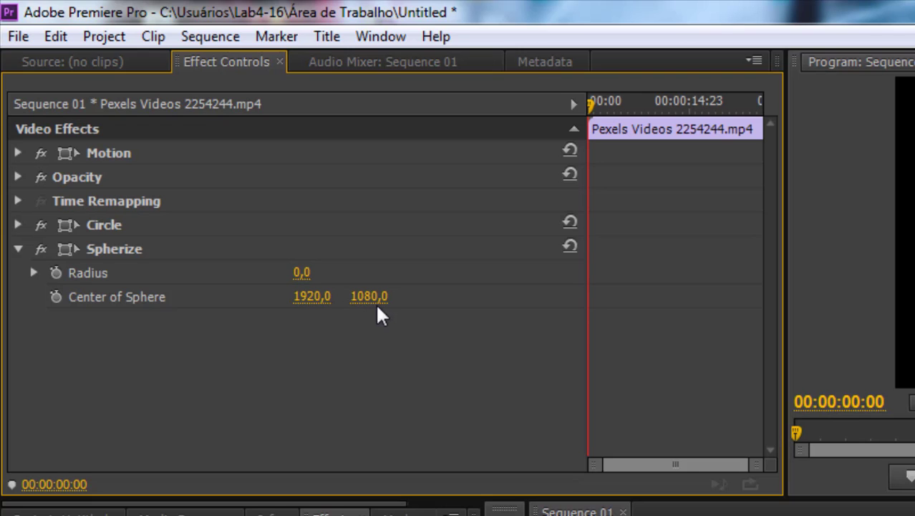
left_click(303, 273)
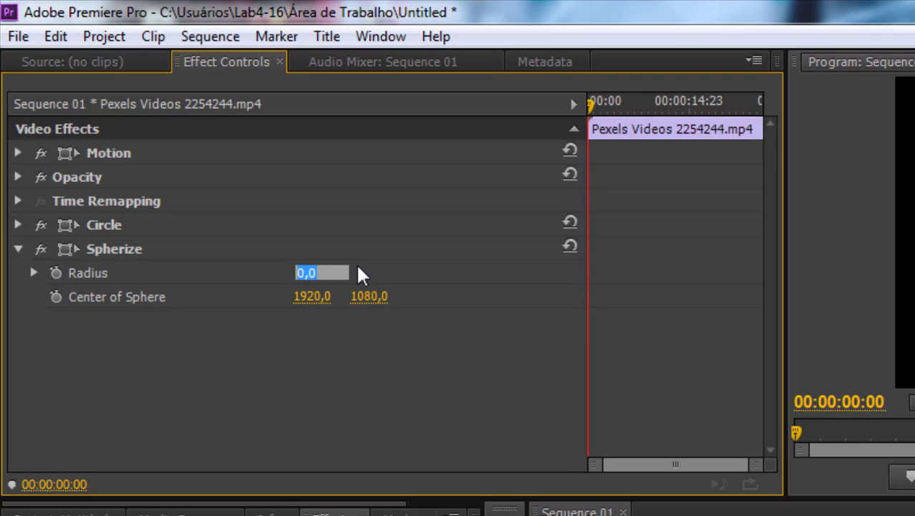
type("1080")
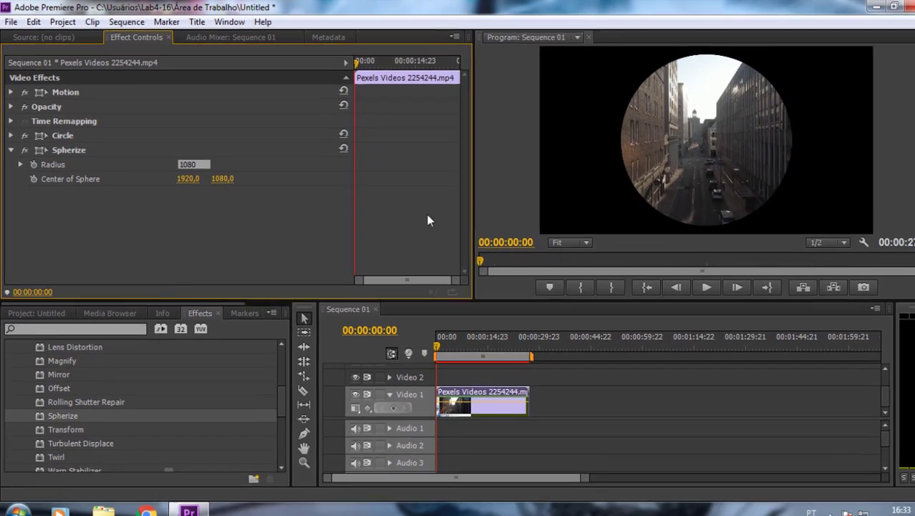
key("Return")
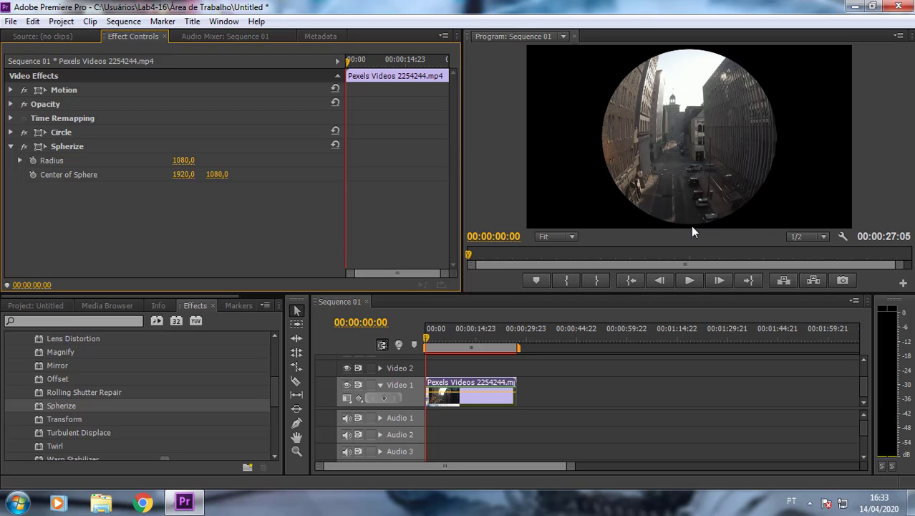
left_click(697, 279)
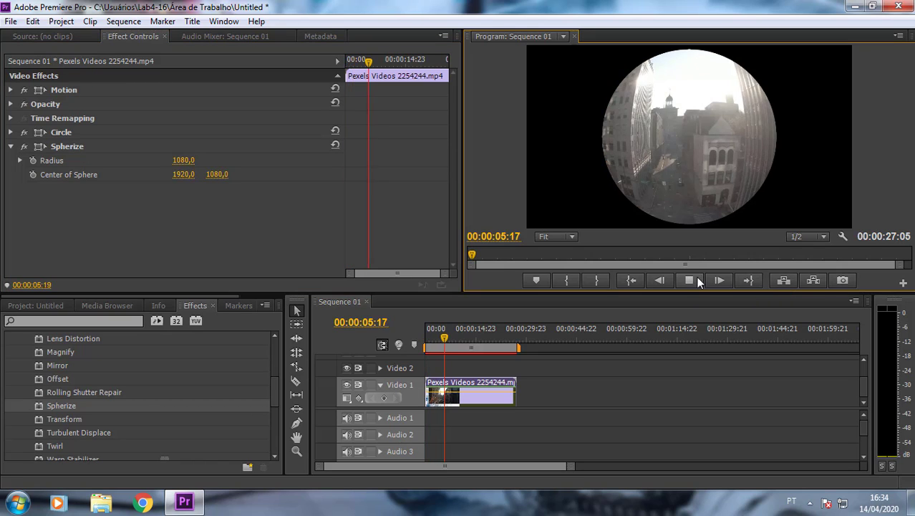
left_click(696, 279)
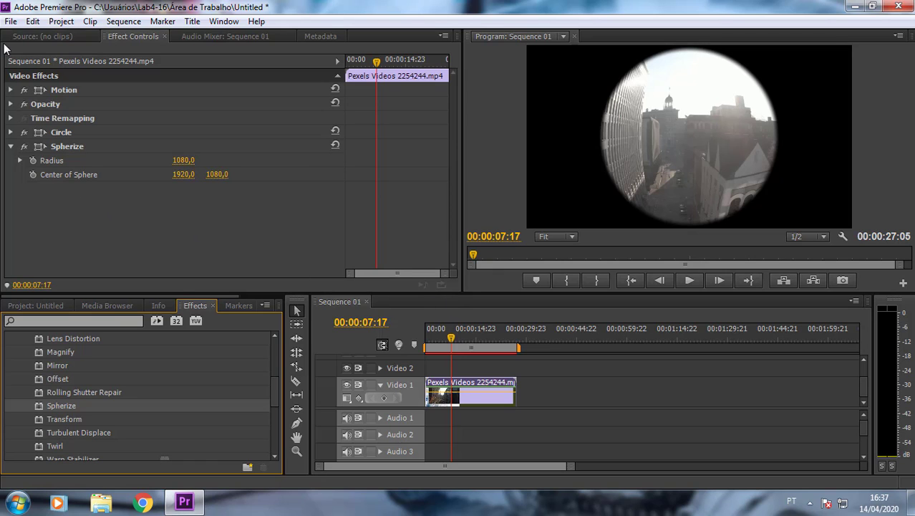
Step: Create a new title from File > New > Title named 'Creditos'
left_click(12, 24)
left_click(12, 23)
left_click(13, 24)
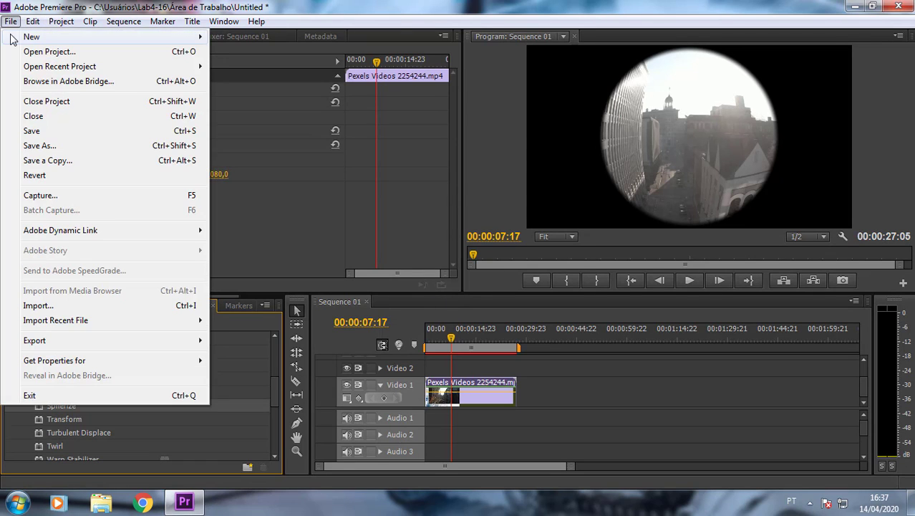
mouse_move(34, 38)
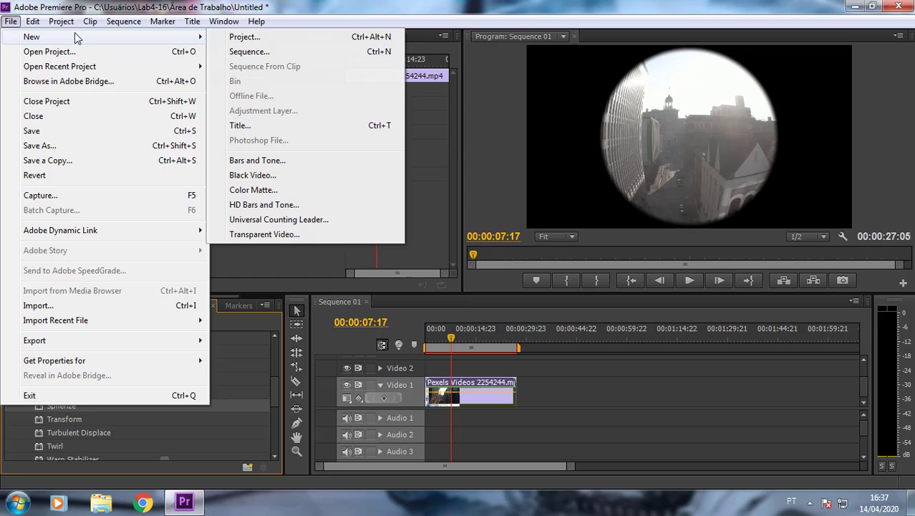
left_click(282, 127)
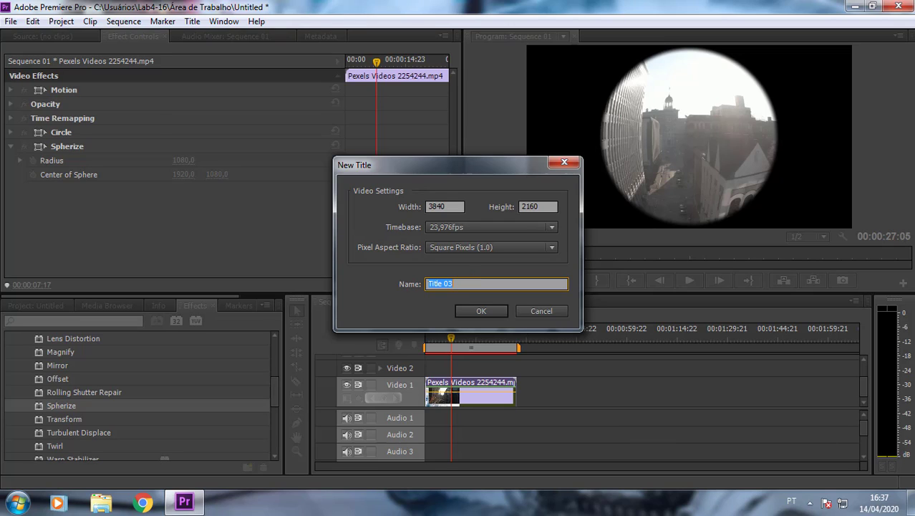
type("Creditos")
key("Return")
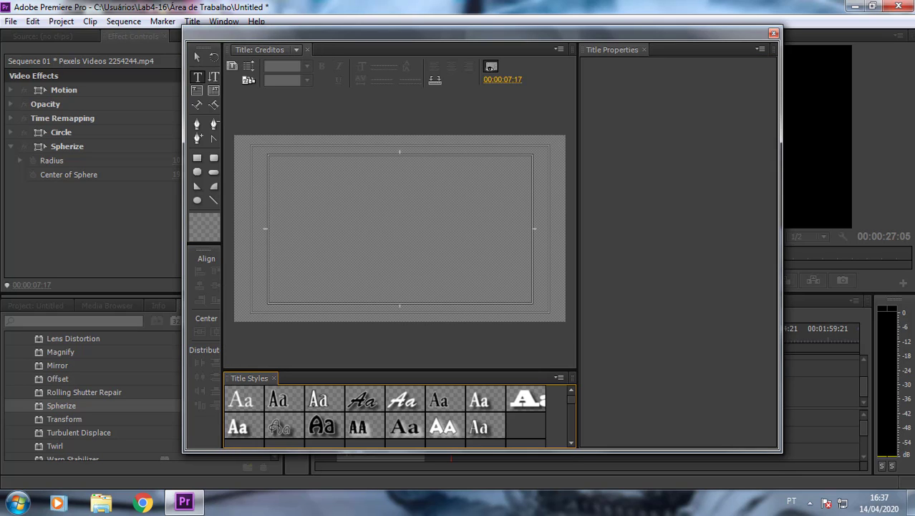
Step: Draw an Area Type box, paste the Produção, Equipe de Gravação, Direção, Protagonismo credits, and select them
left_click(197, 90)
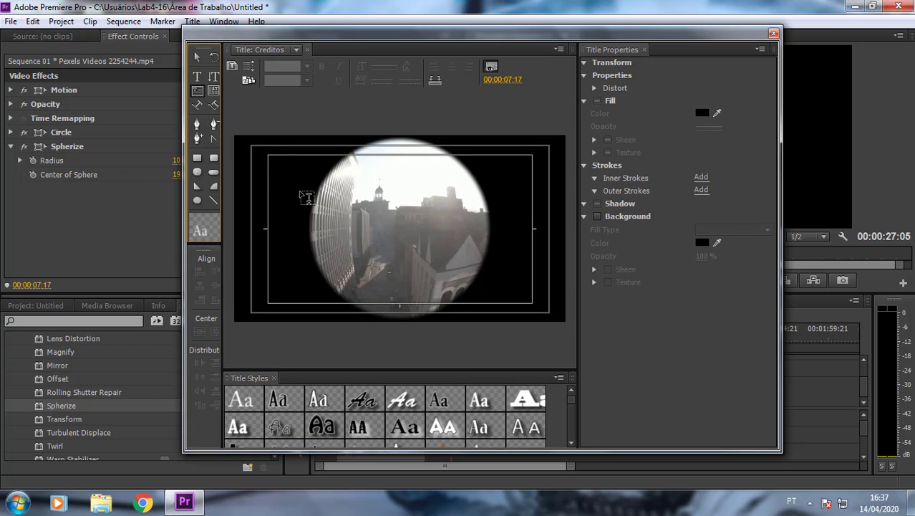
mouse_move(275, 159)
left_mouse_down()
mouse_move(308, 187)
mouse_move(530, 302)
left_mouse_up()
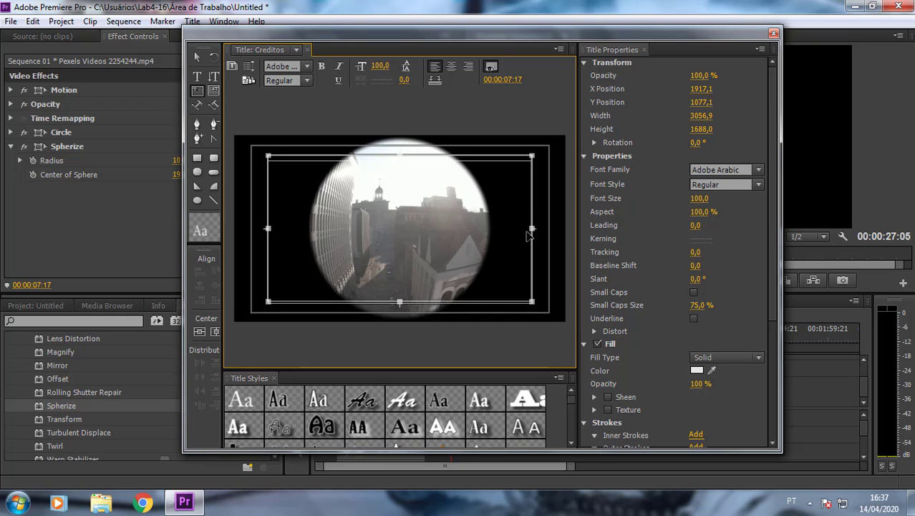
double_click(309, 232)
key("ctrl+v")
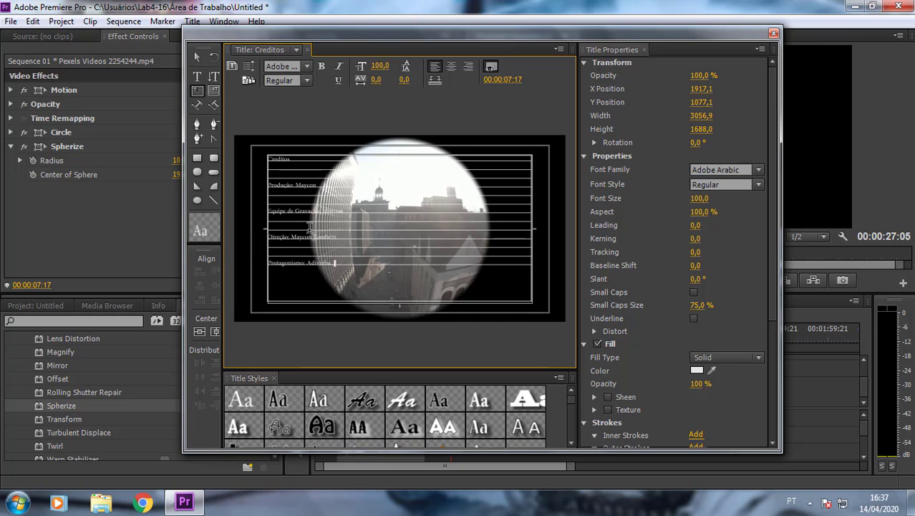
left_click_drag(342, 266, 250, 158)
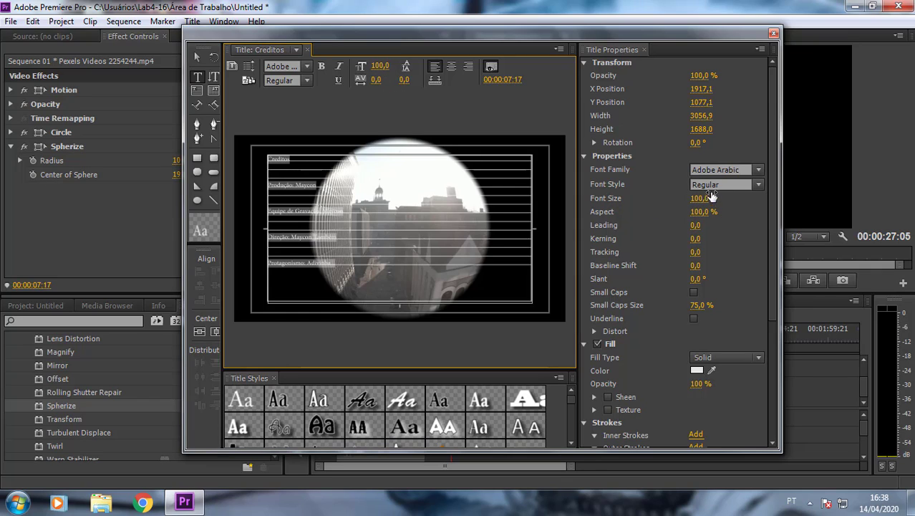
Step: Make the credit text bold, centred and size 211
left_click(759, 184)
left_click(716, 212)
left_click_drag(699, 197, 698, 203)
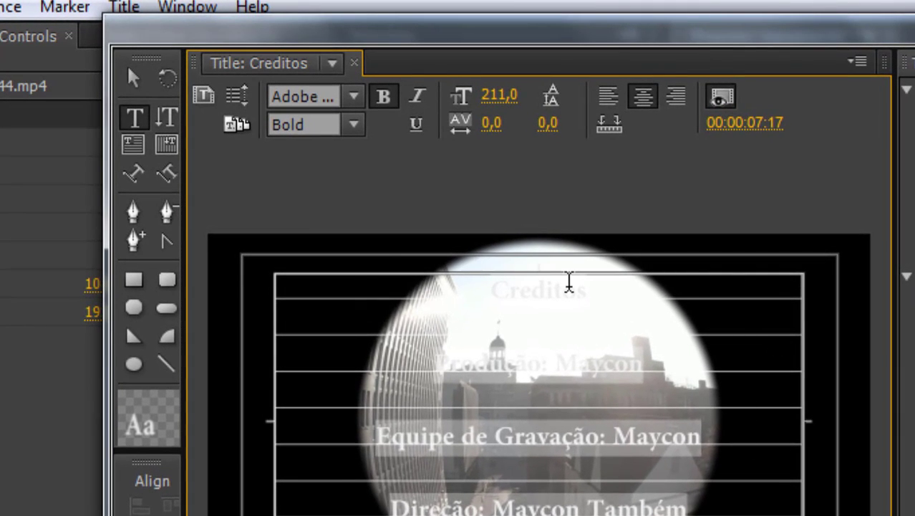
Step: Set Roll/Crawl Options to Roll with Start and End Off Screen, then close the Titler
left_click(237, 98)
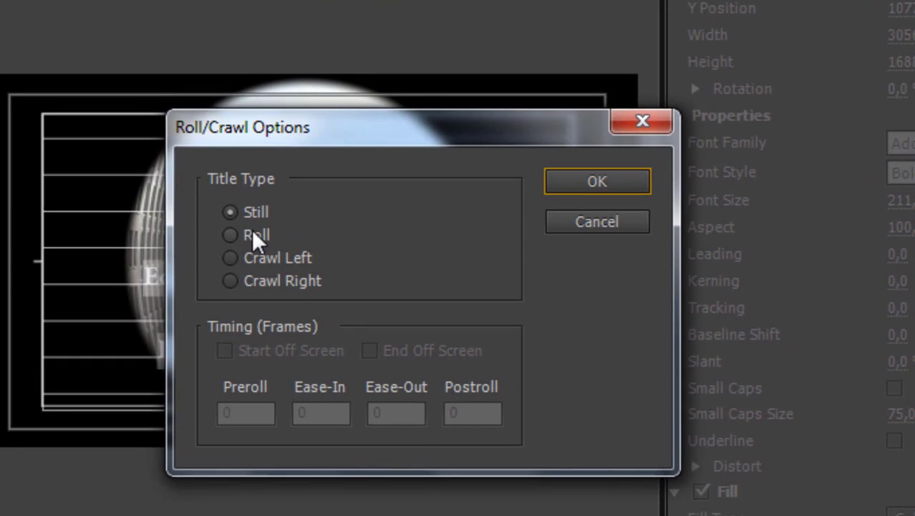
left_click(238, 233)
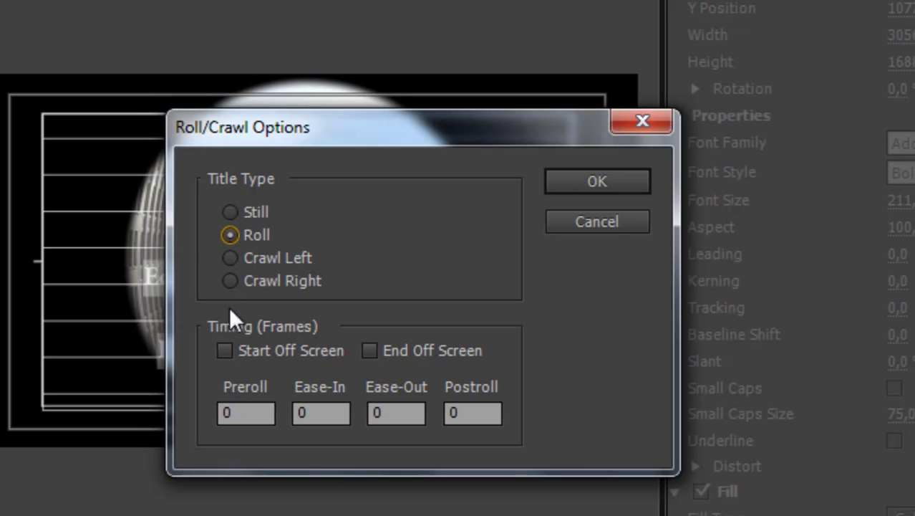
left_click(228, 349)
left_click(371, 350)
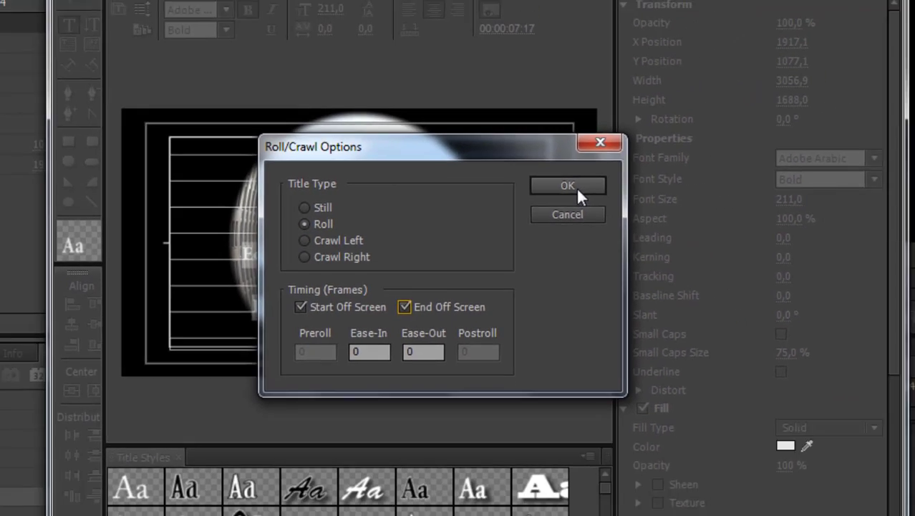
left_click(611, 189)
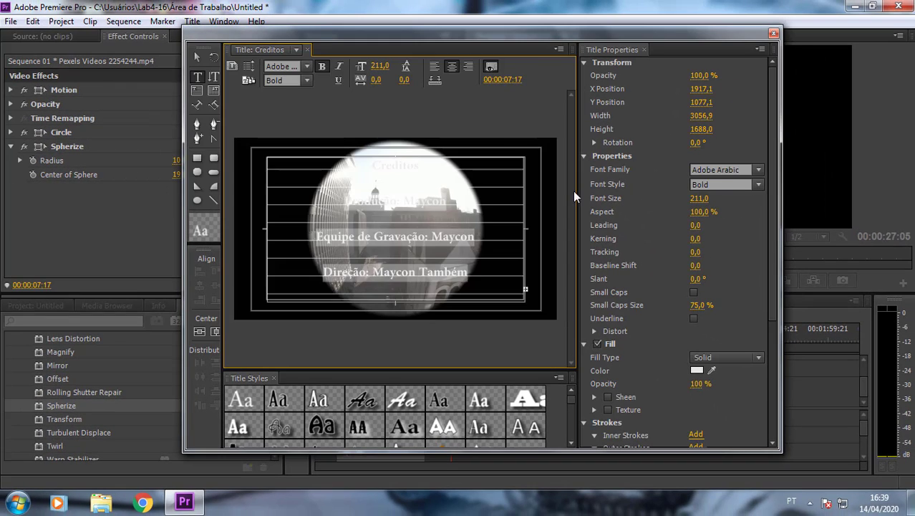
left_click(773, 33)
Step: Place Creditos after the city clip on Video 1 and play through the 32:10 sequence
left_click(37, 305)
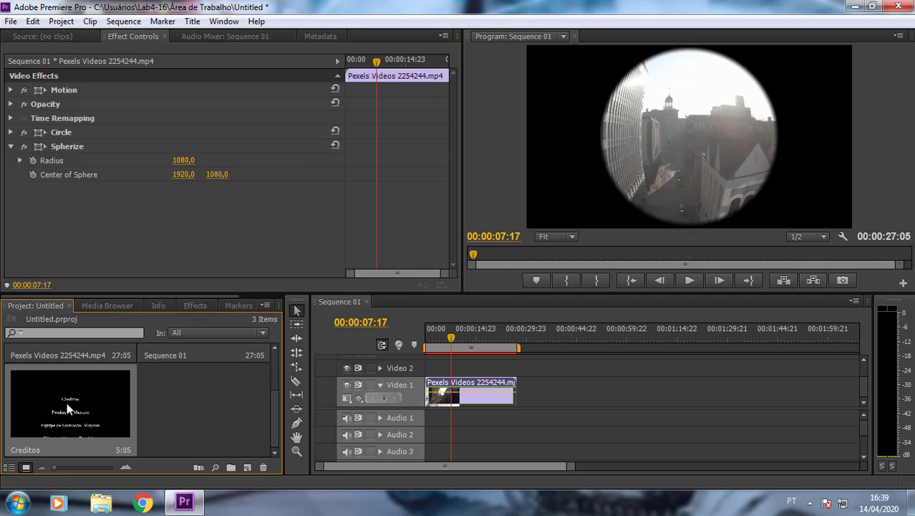
left_click_drag(68, 408, 528, 401)
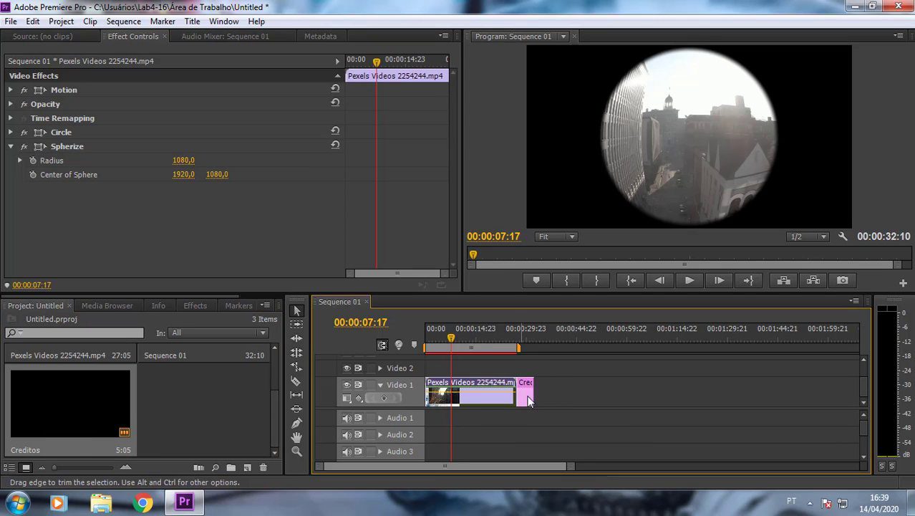
left_click_drag(461, 338, 510, 339)
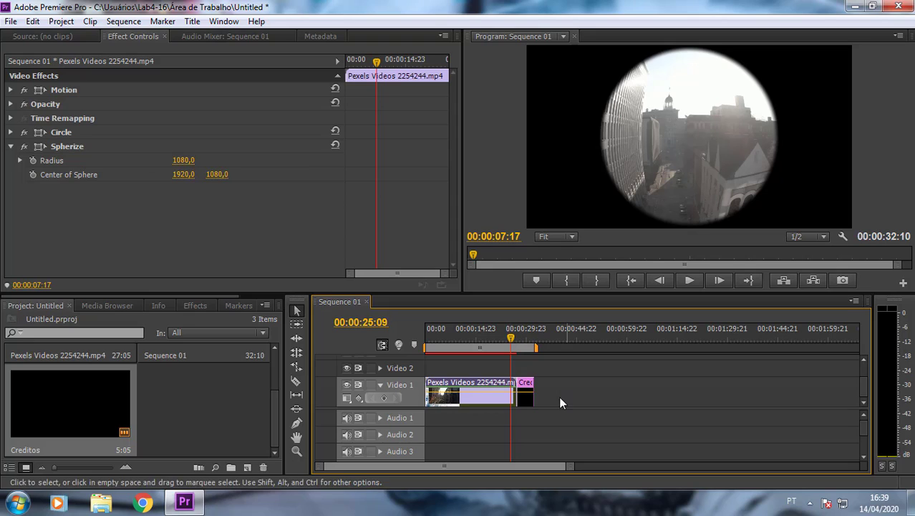
left_click(687, 278)
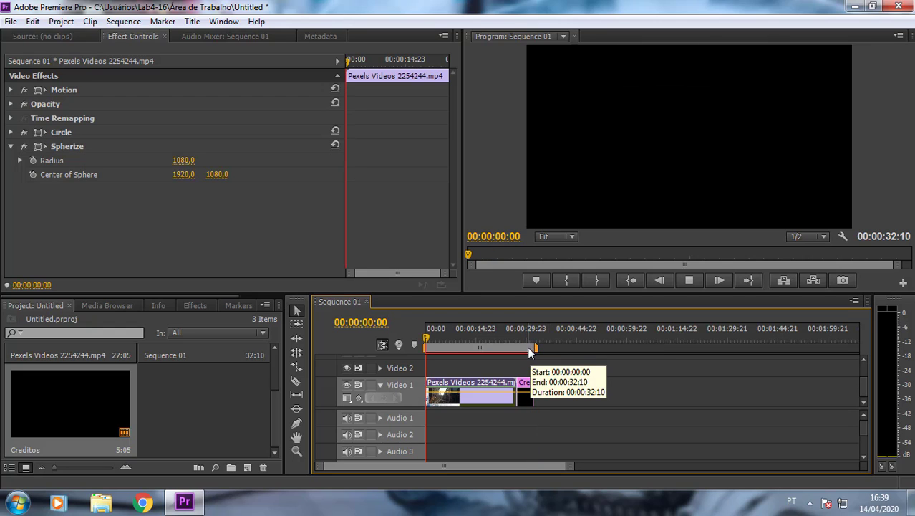
left_click_drag(420, 345, 524, 346)
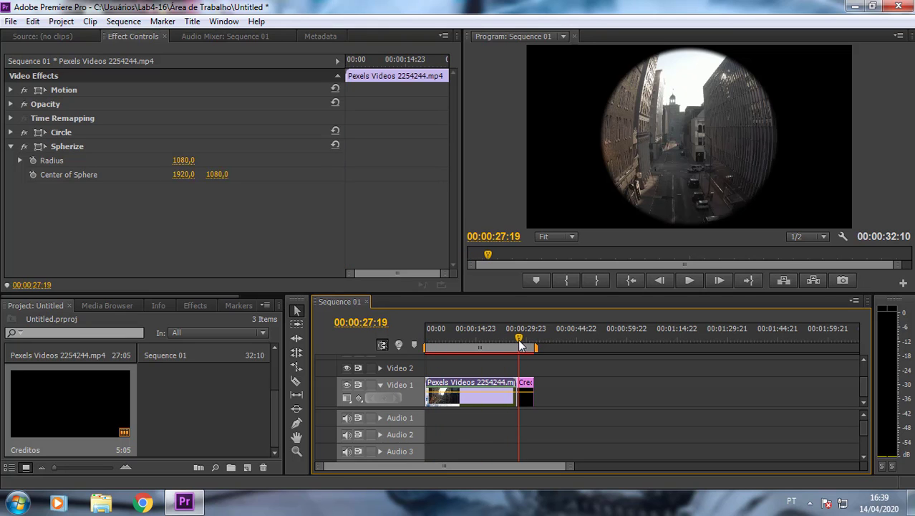